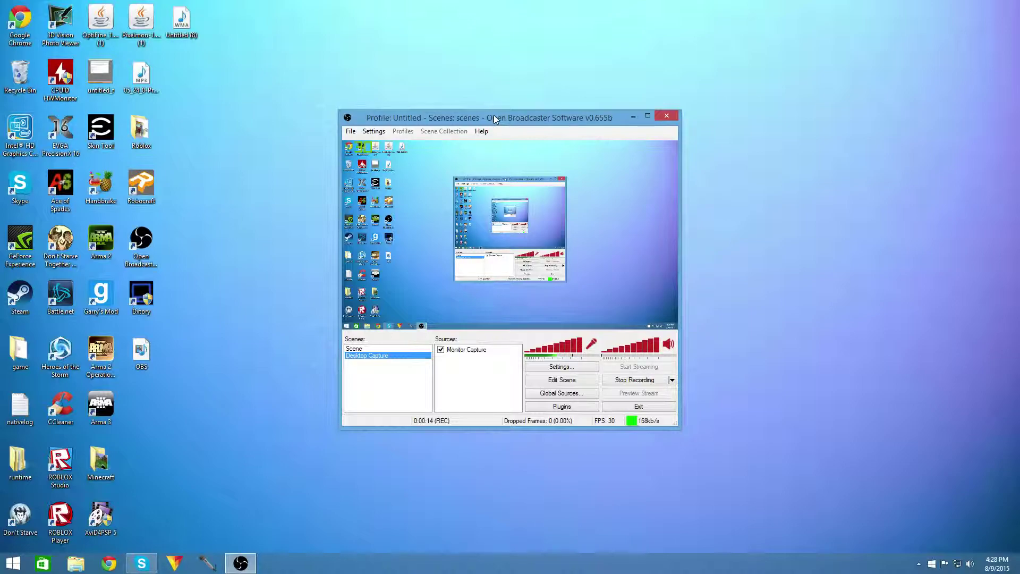
# Open the Settings window's Encoding page and confirm x264 is the video encoder
pyautogui.click(378, 132)
pyautogui.click(383, 145)
pyautogui.click(327, 122)
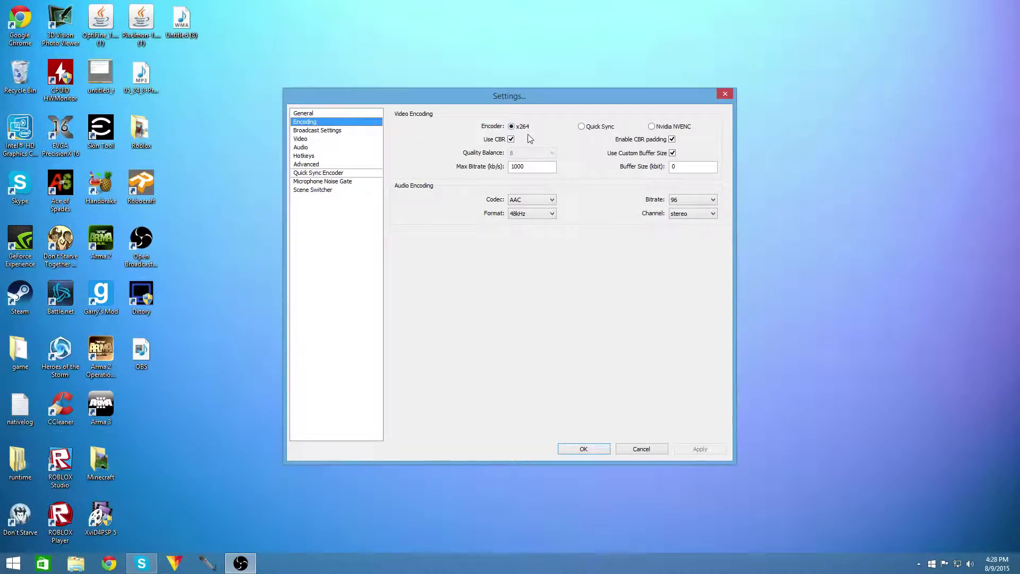
pyautogui.moveTo(528, 169)
pyautogui.moveTo(710, 167)
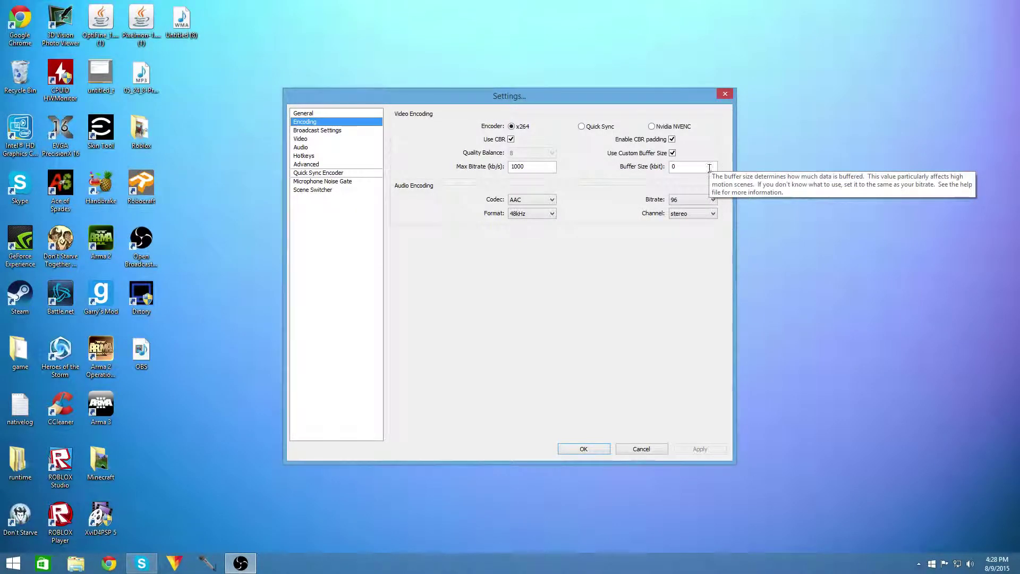
# Set the Broadcast mode to File Output Only with the recording path OBS.mp4 on the desktop
pyautogui.click(343, 131)
pyautogui.click(588, 125)
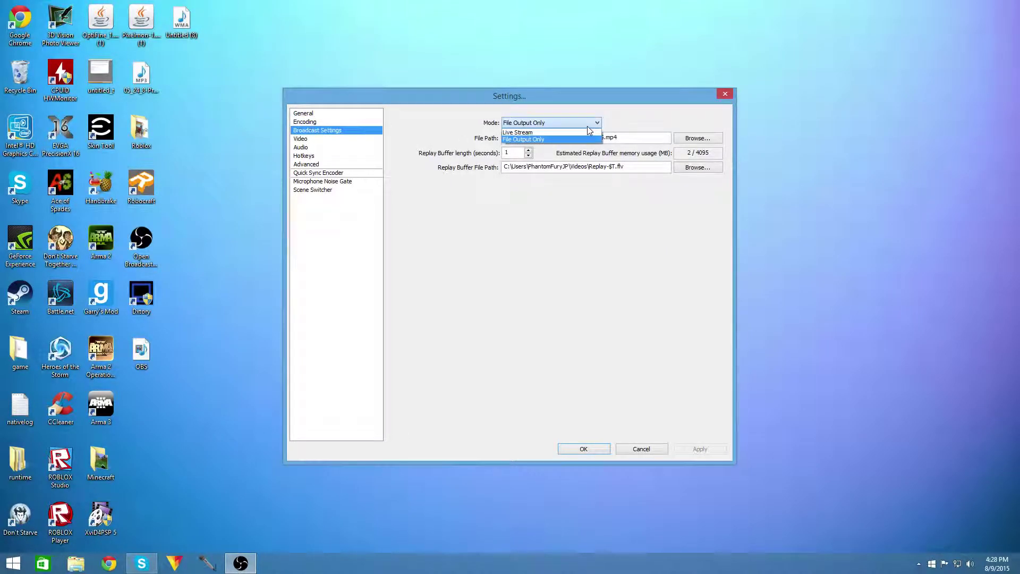
pyautogui.click(588, 125)
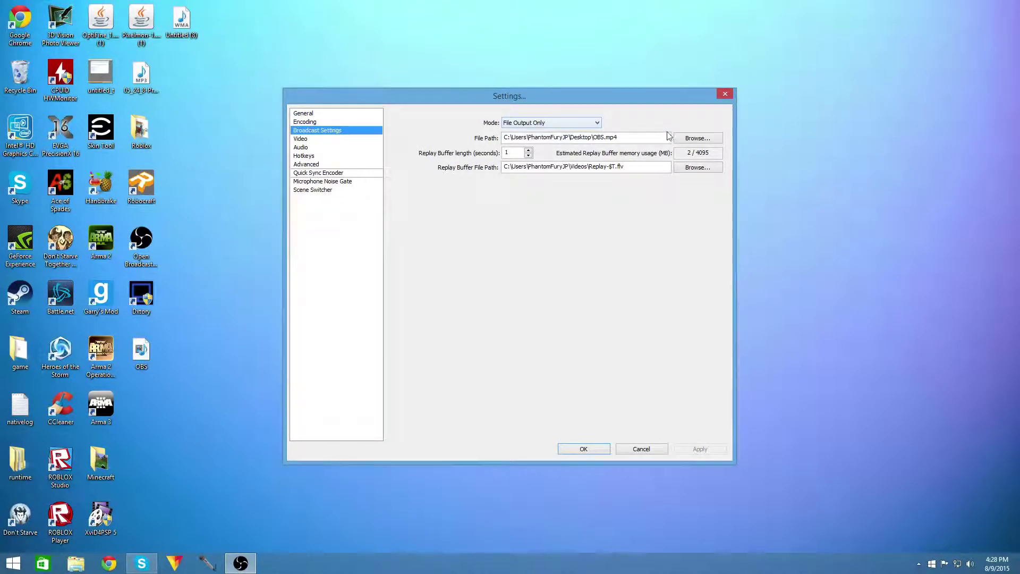
pyautogui.click(696, 139)
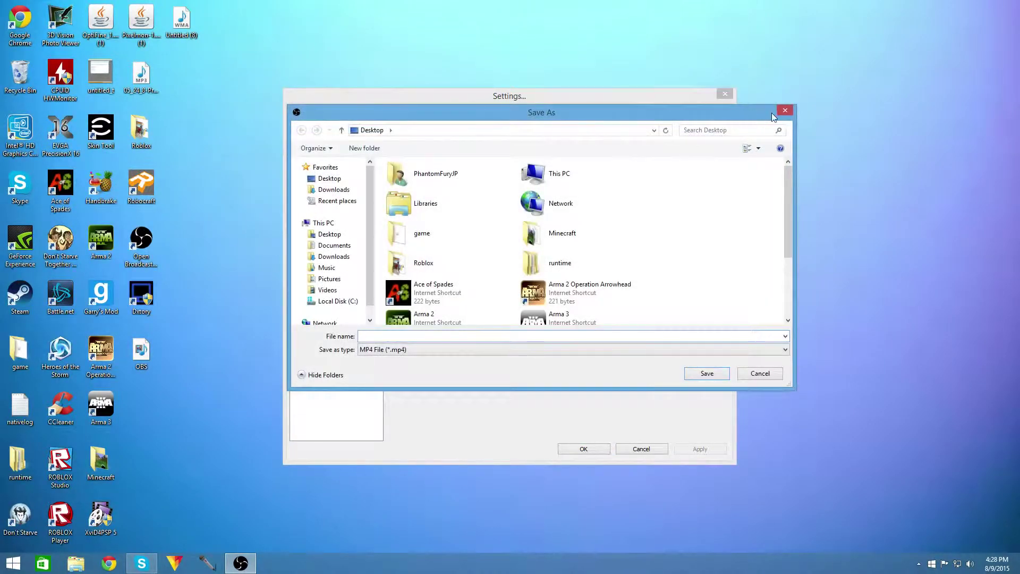
pyautogui.moveTo(788, 212); pyautogui.dragTo(788, 265)
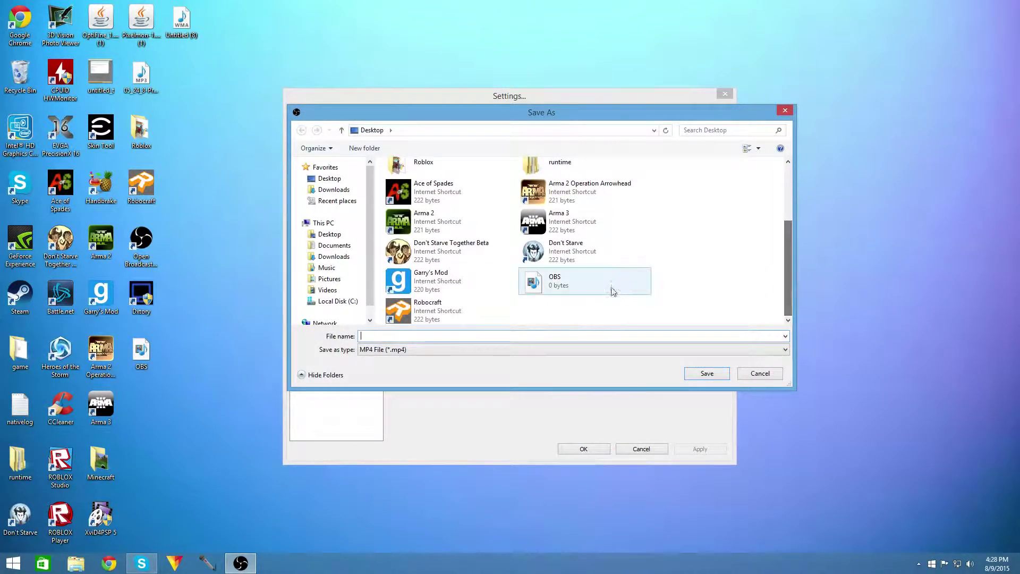
pyautogui.click(783, 112)
# On the Video page, leave Resolution Downscale at None (1920x1080)
pyautogui.click(311, 139)
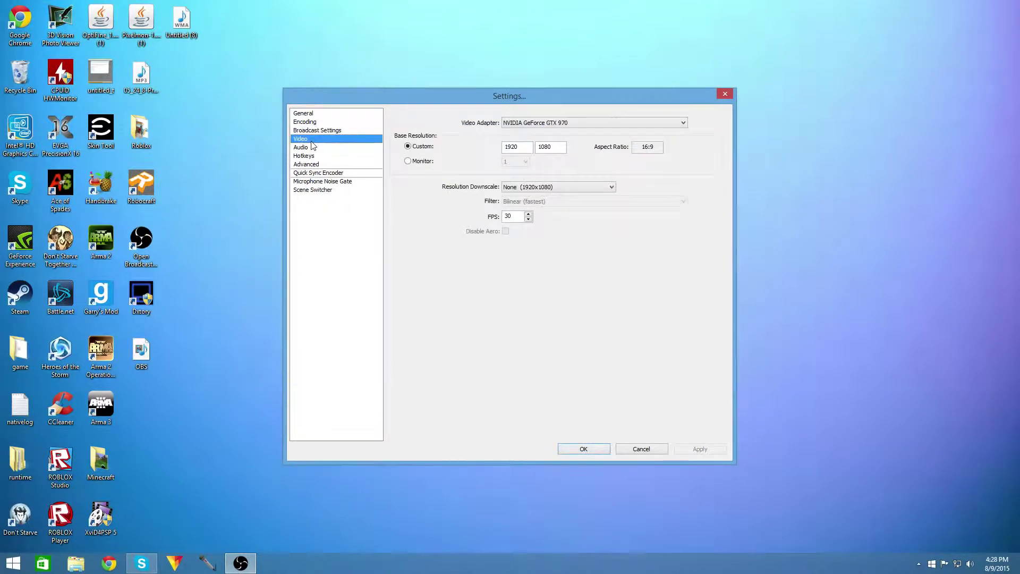
pyautogui.click(592, 189)
pyautogui.click(587, 187)
pyautogui.click(585, 192)
pyautogui.click(564, 188)
# Show the Hotkeys page with the push-to-talk, streaming and recording hotkeys
pyautogui.click(306, 156)
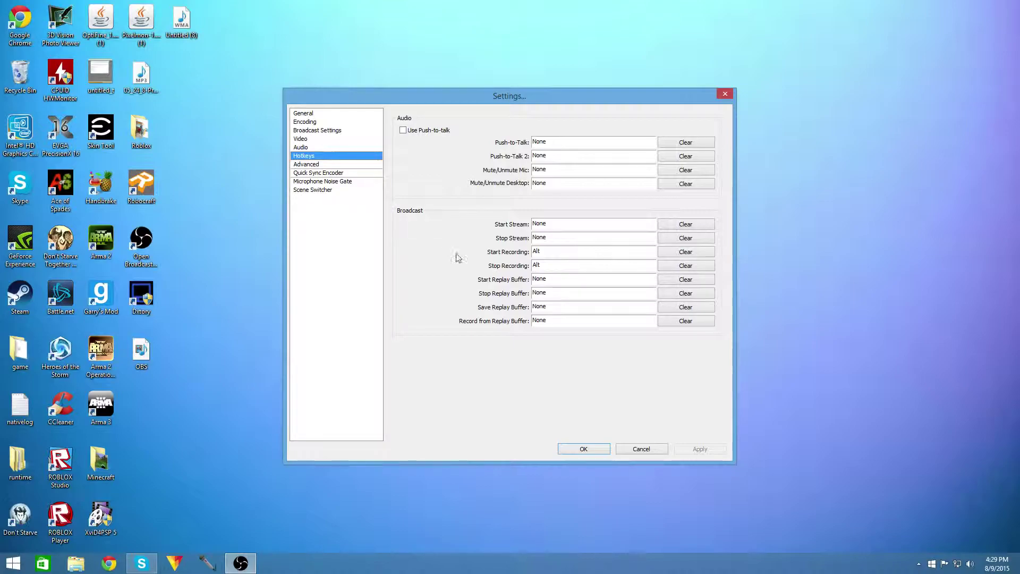
# On the Advanced page, leave Process Priority Class at Normal
pyautogui.click(317, 164)
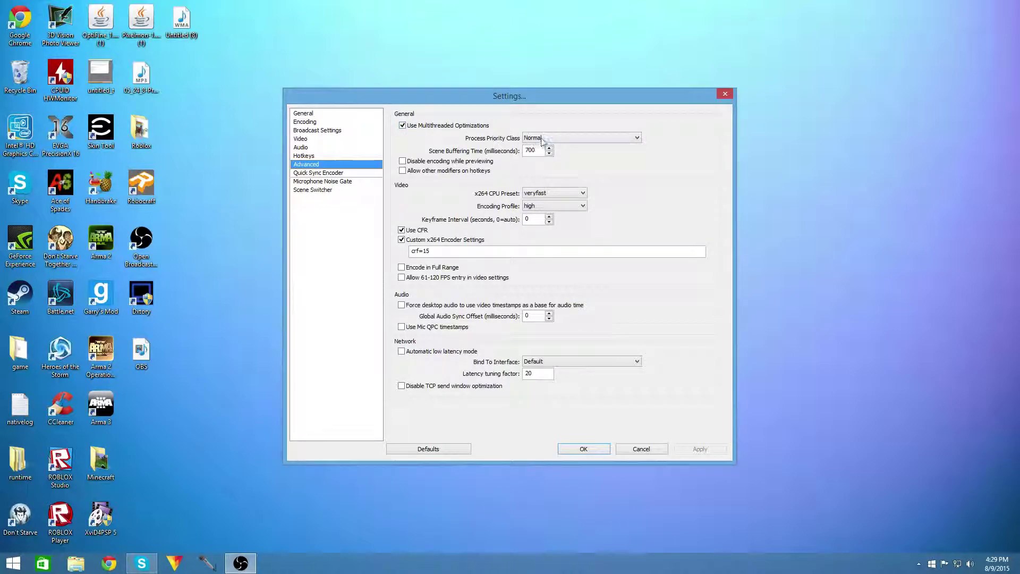
pyautogui.click(576, 139)
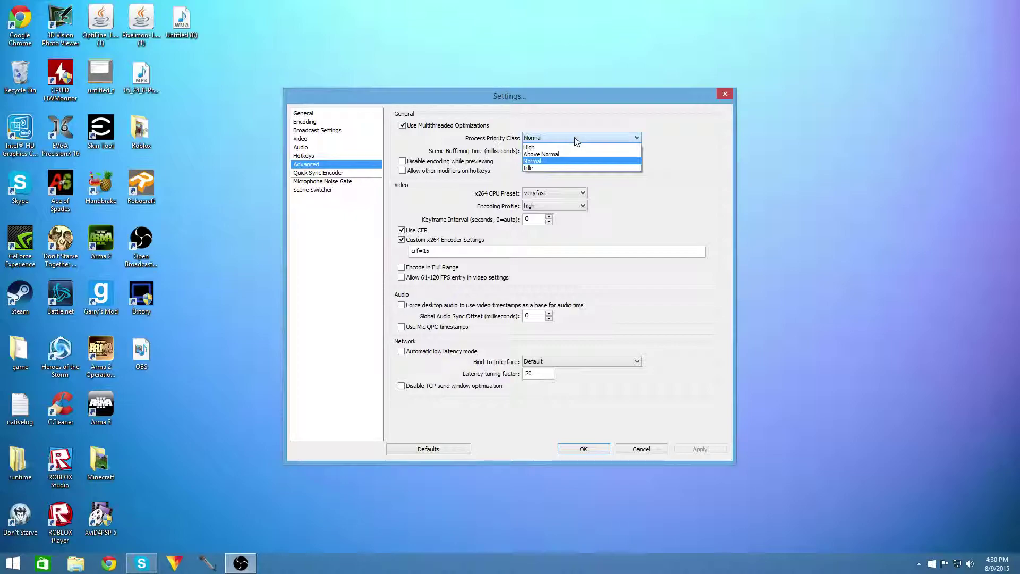
pyautogui.click(606, 124)
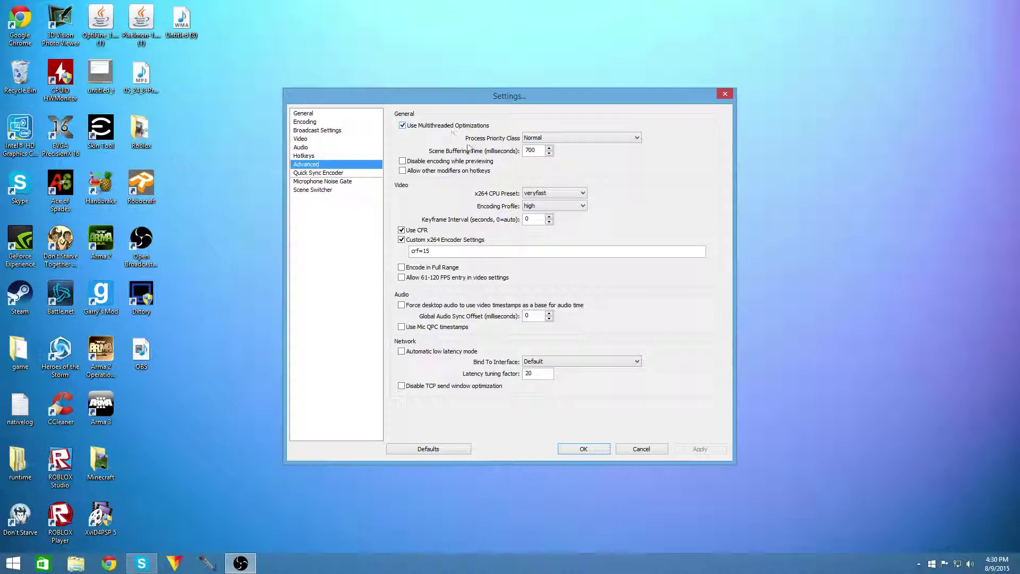
# Keep the x264 CPU Preset at veryfast
pyautogui.click(564, 198)
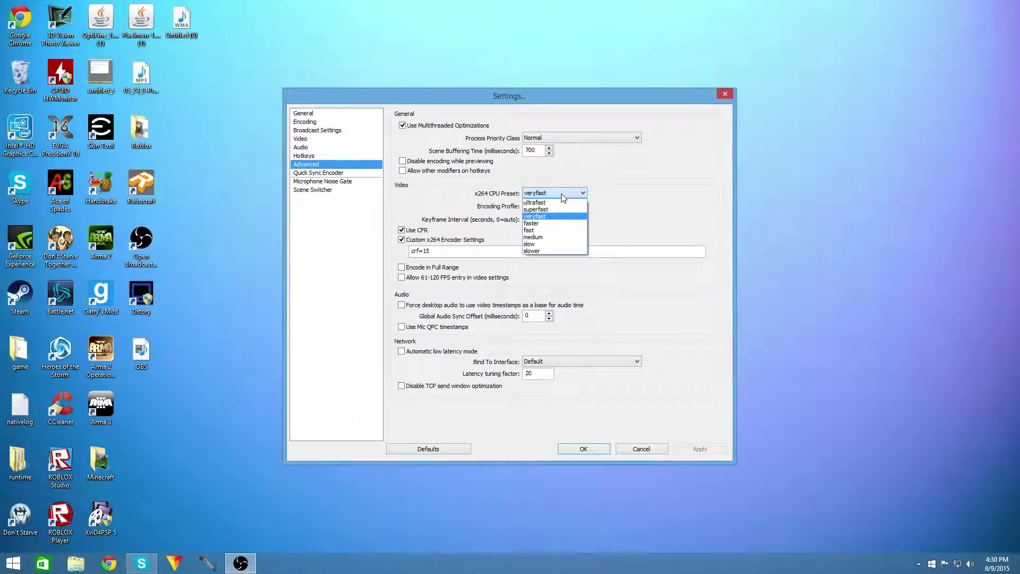
pyautogui.click(565, 195)
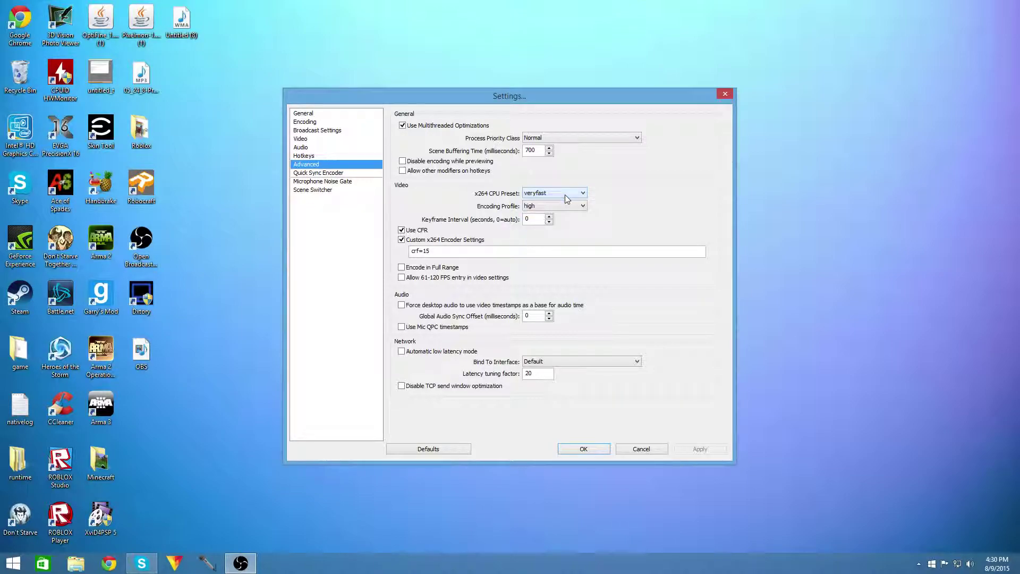
pyautogui.click(548, 191)
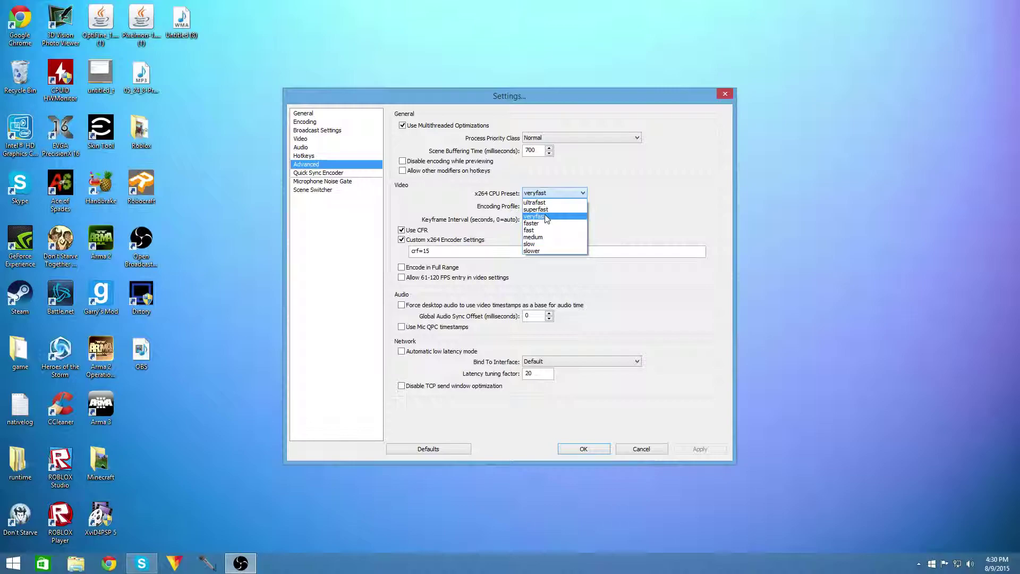
pyautogui.click(554, 192)
pyautogui.click(552, 192)
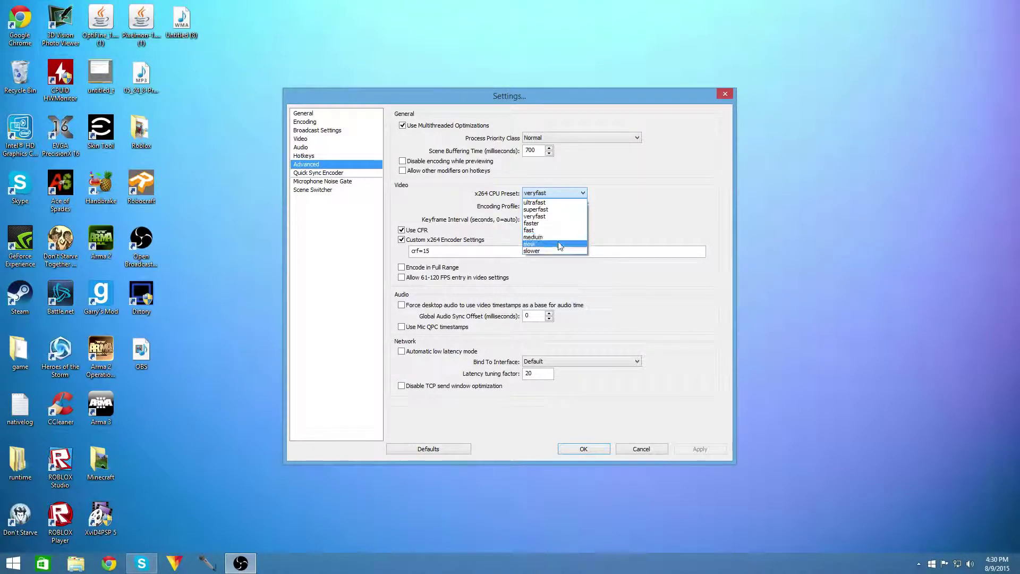
pyautogui.click(610, 205)
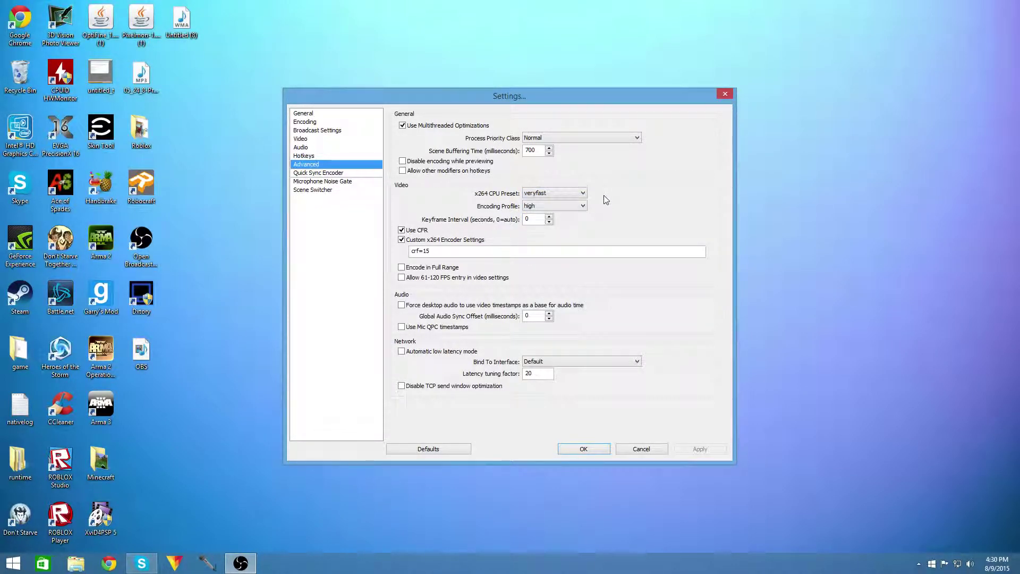
pyautogui.doubleClick(562, 193)
pyautogui.click(562, 192)
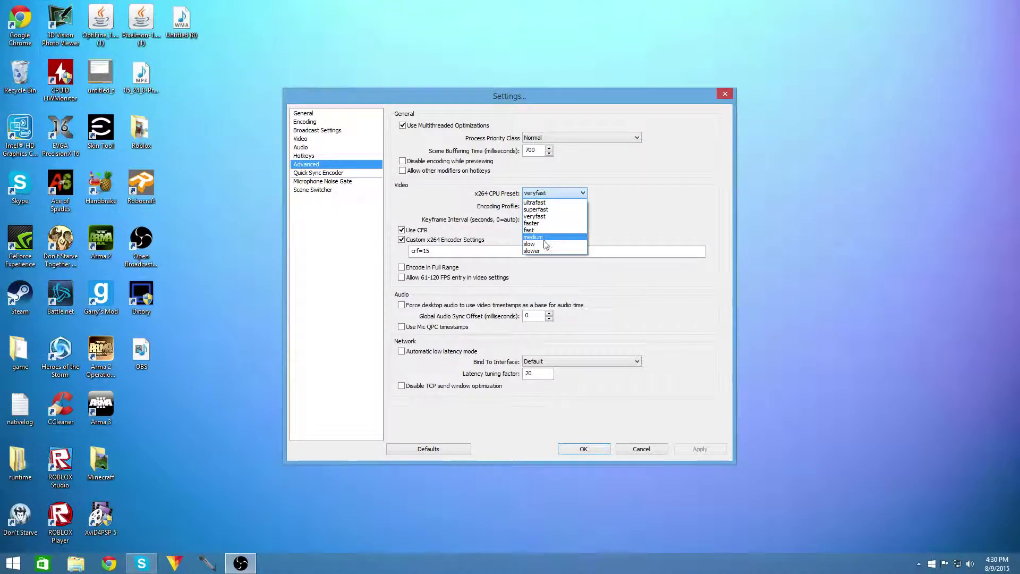
pyautogui.click(580, 192)
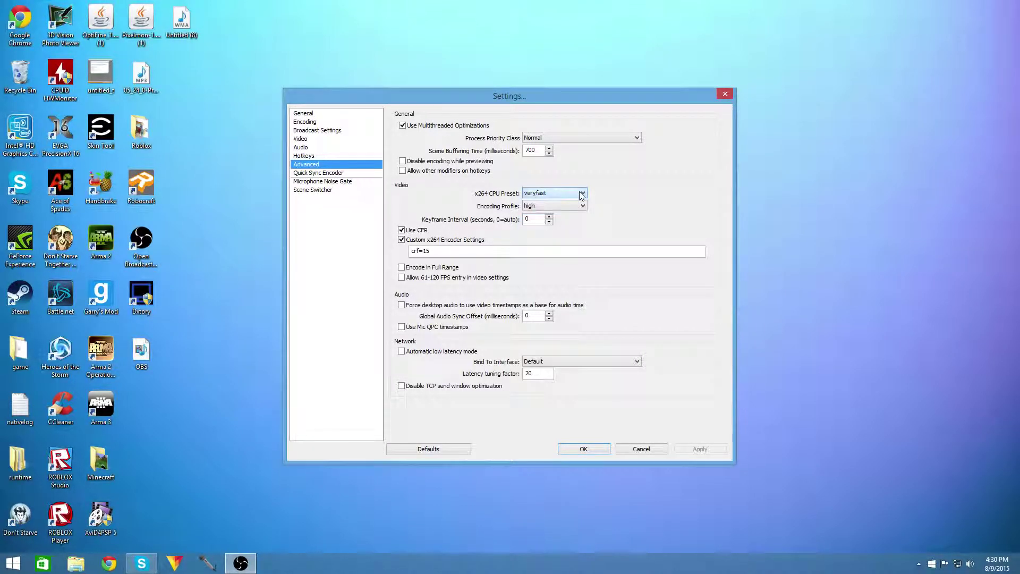
# Open the Encoding Profile dropdown to show the main and high profiles
pyautogui.click(559, 207)
pyautogui.click(560, 208)
pyautogui.click(561, 205)
pyautogui.click(562, 205)
pyautogui.click(562, 205)
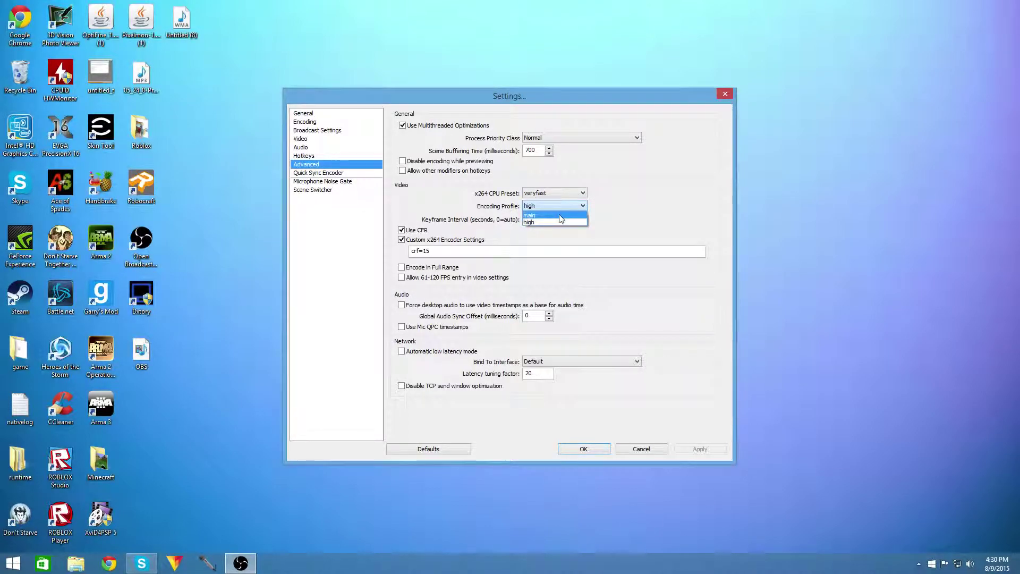
# Select high as the encoding profile, with the custom x264 settings reading crf=15
pyautogui.click(583, 205)
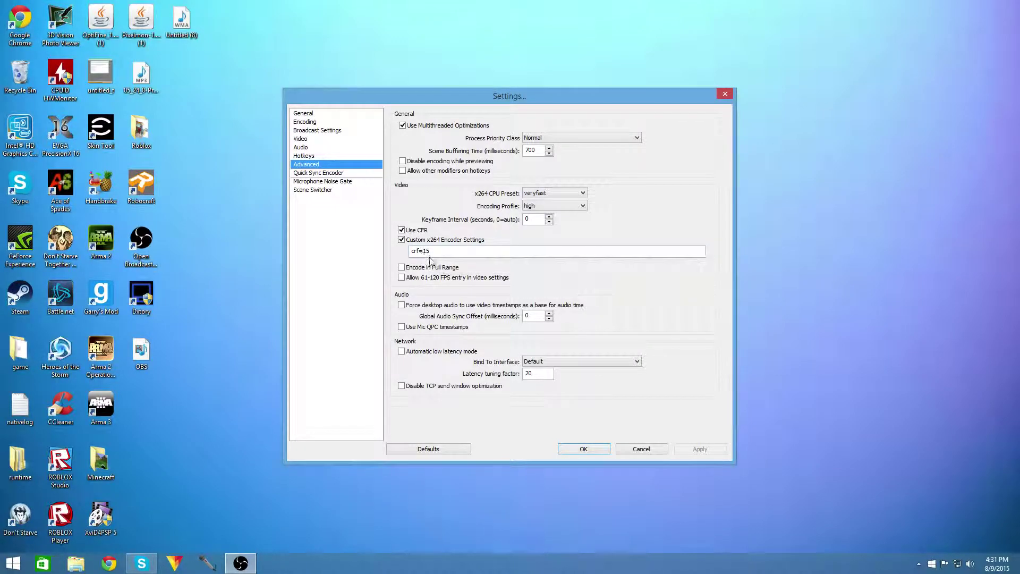
# Apply the settings with OK and return to the main OBS window
pyautogui.click(583, 450)
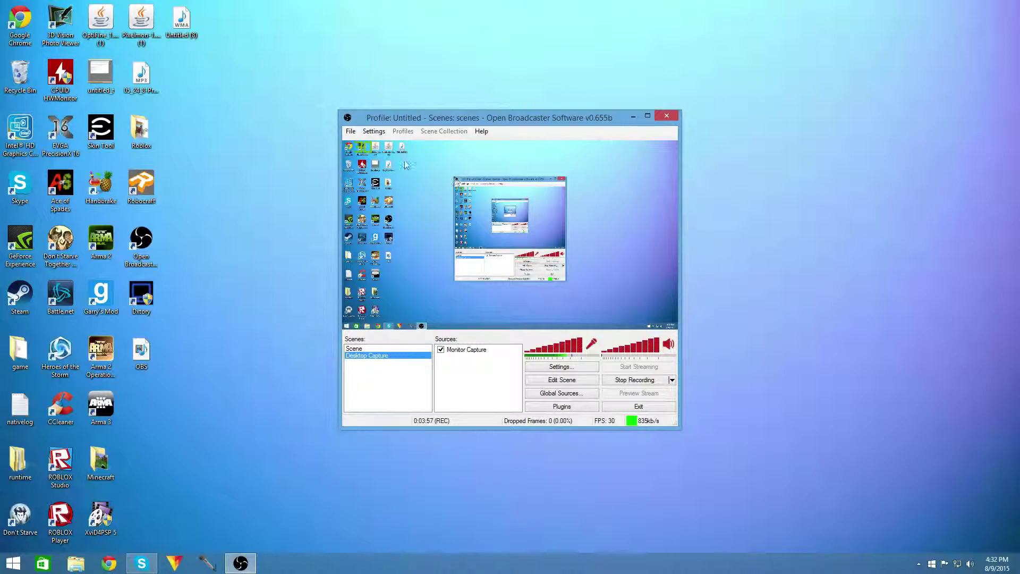
pyautogui.click(374, 132)
pyautogui.click(394, 143)
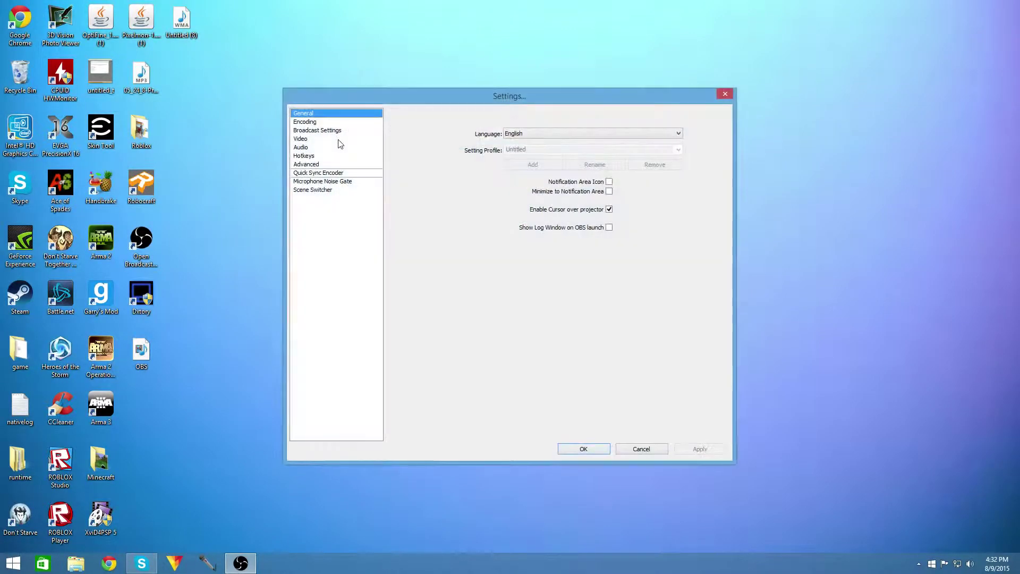
pyautogui.click(314, 121)
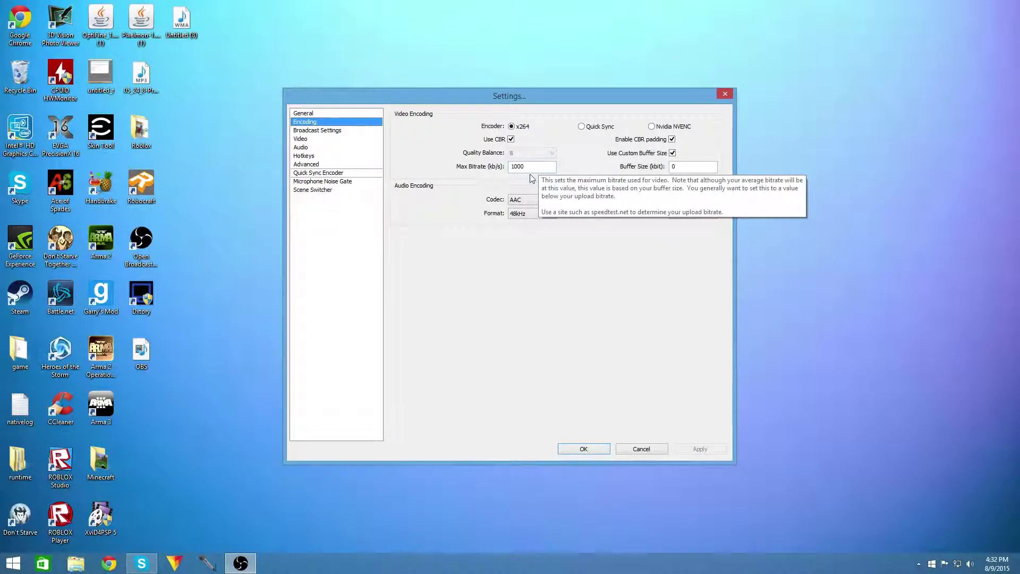
pyautogui.click(584, 449)
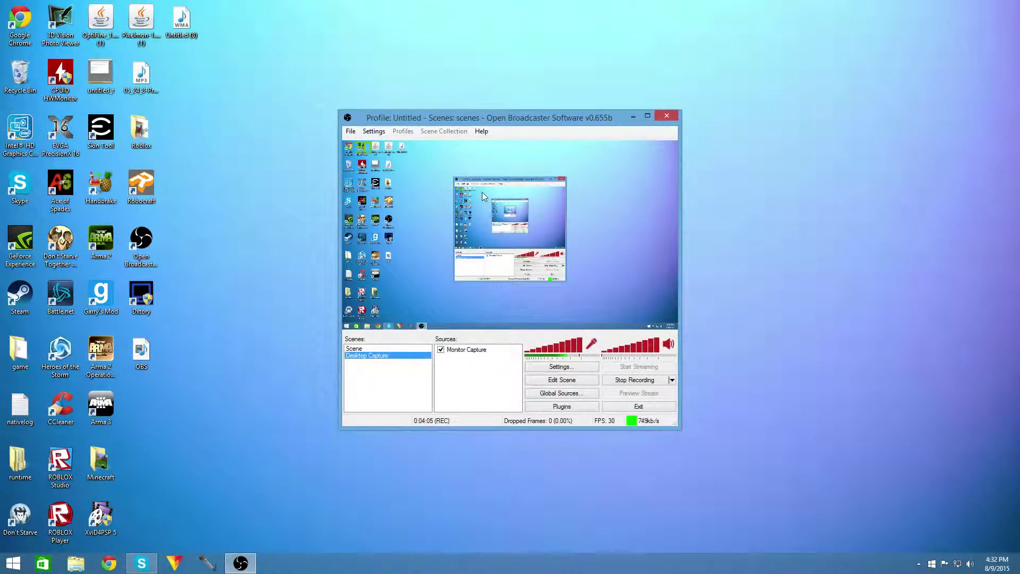